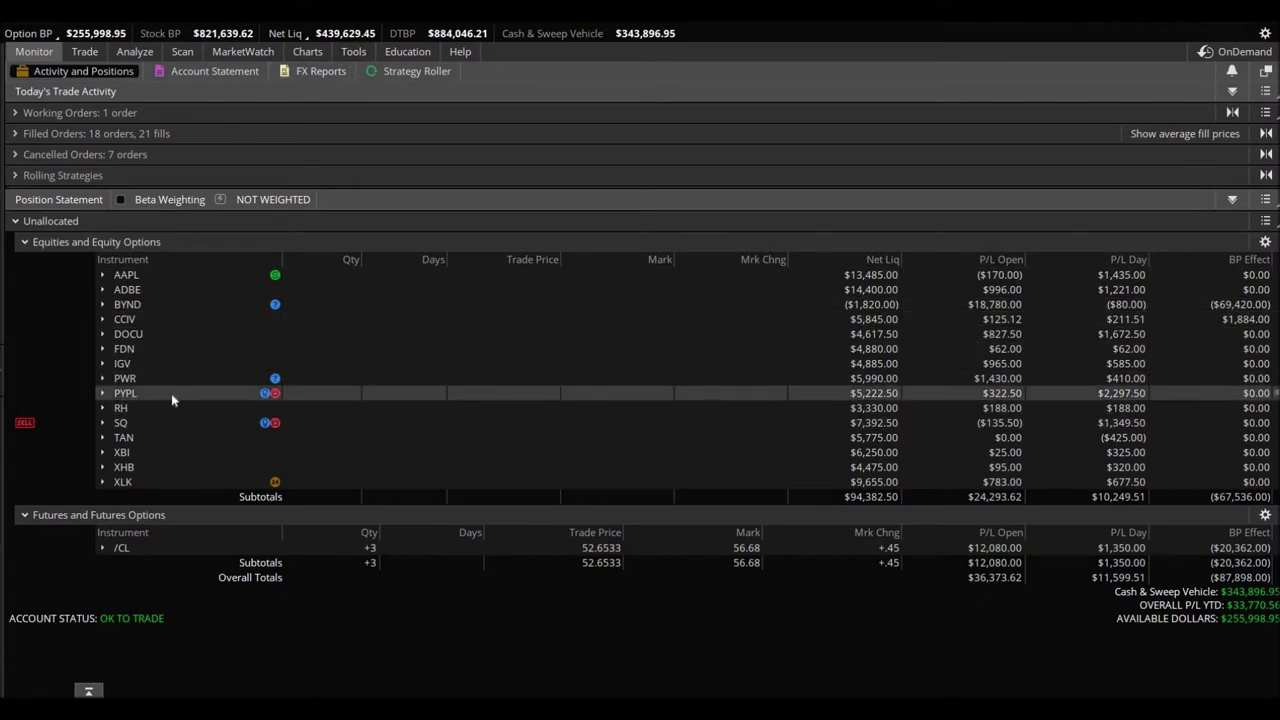
- Filter the order book to FILLS ONLY (21 orders today), then collapse it to show all positions
mouse_move(263, 397)
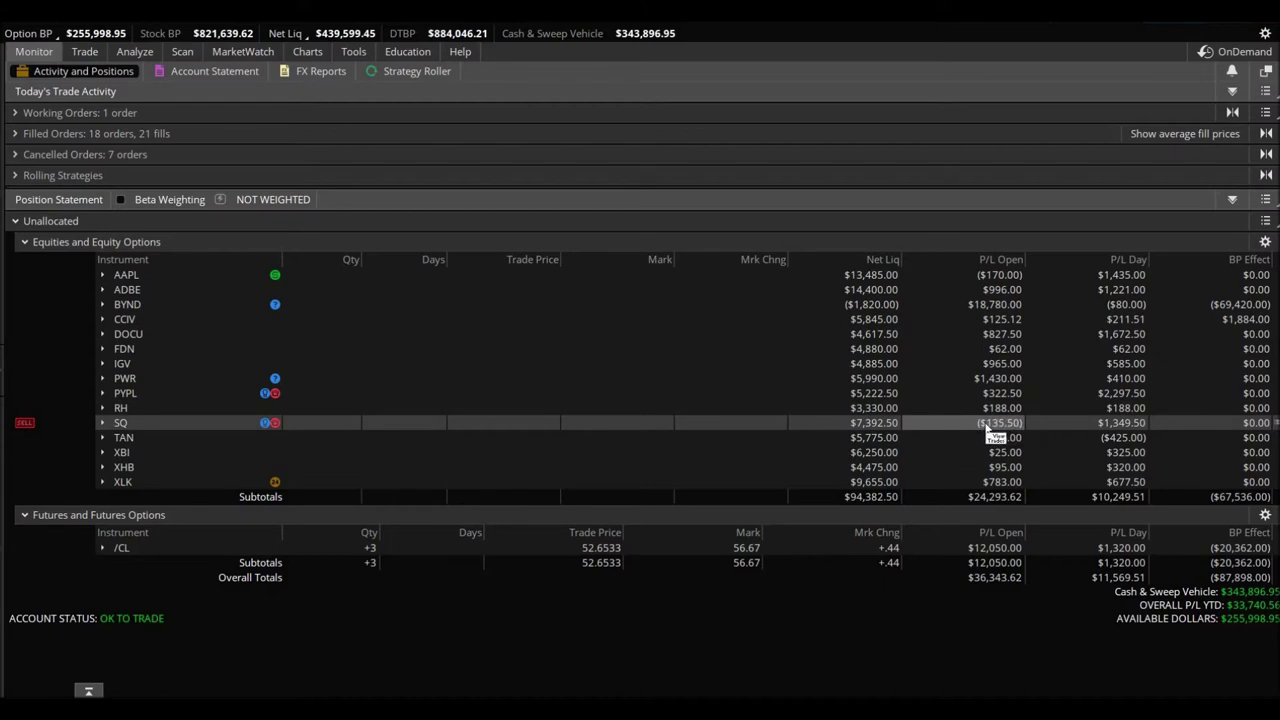
click(88, 690)
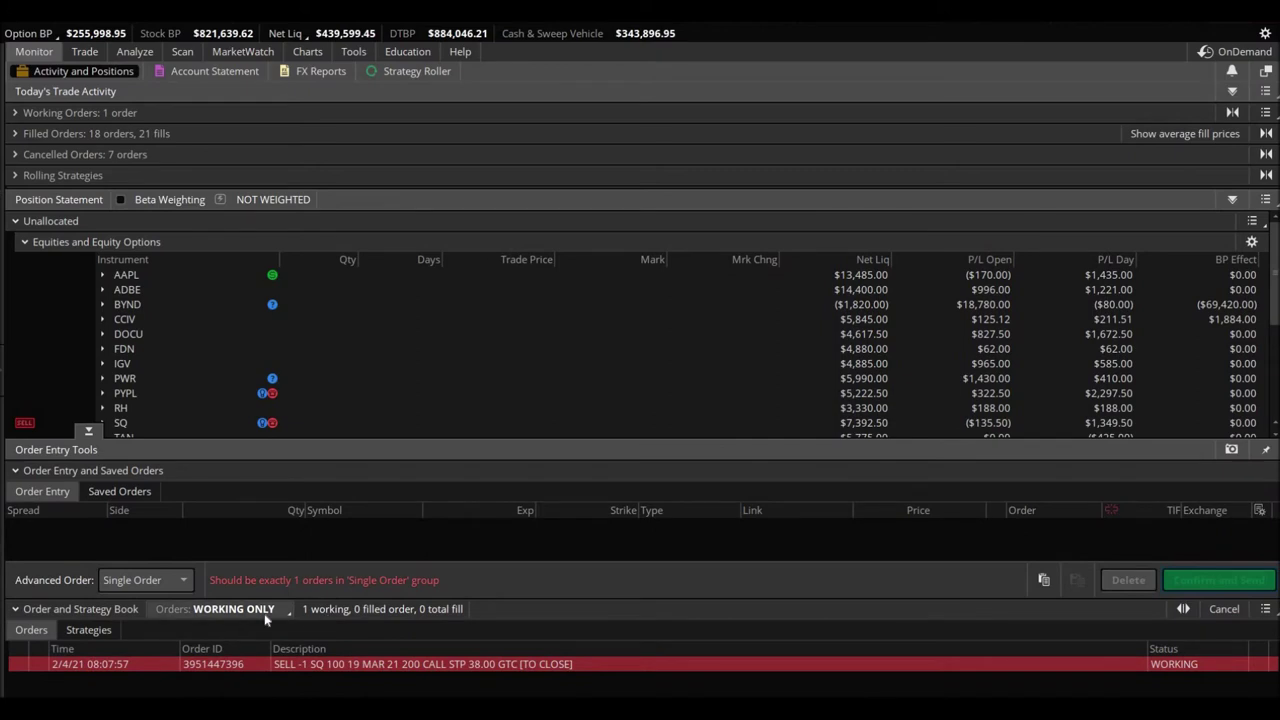
click(258, 608)
click(220, 560)
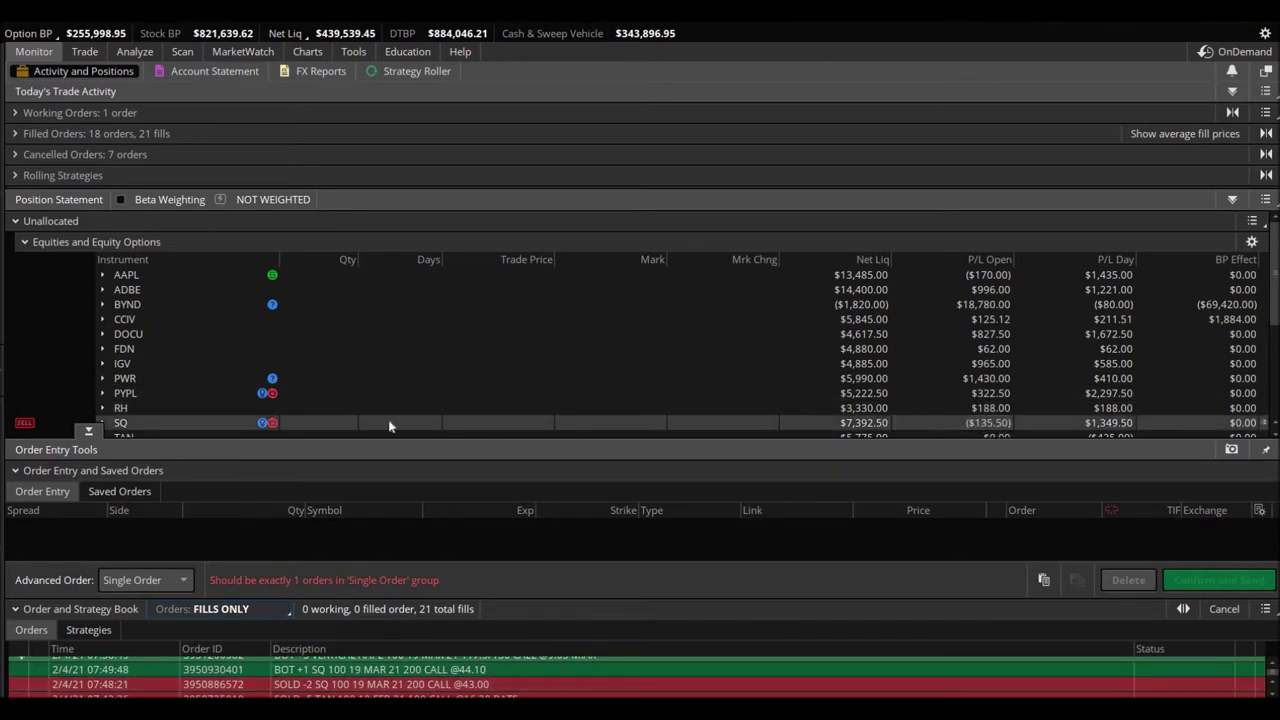
scroll(290, 408, down, 2)
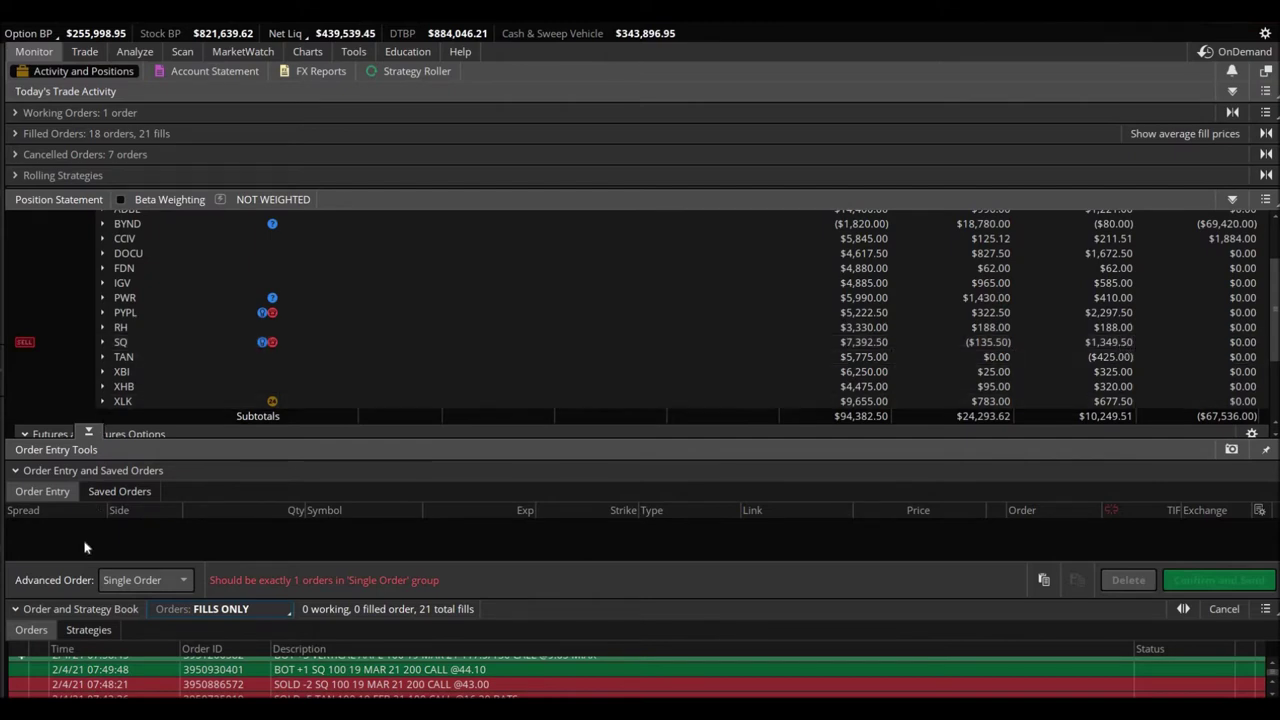
click(87, 433)
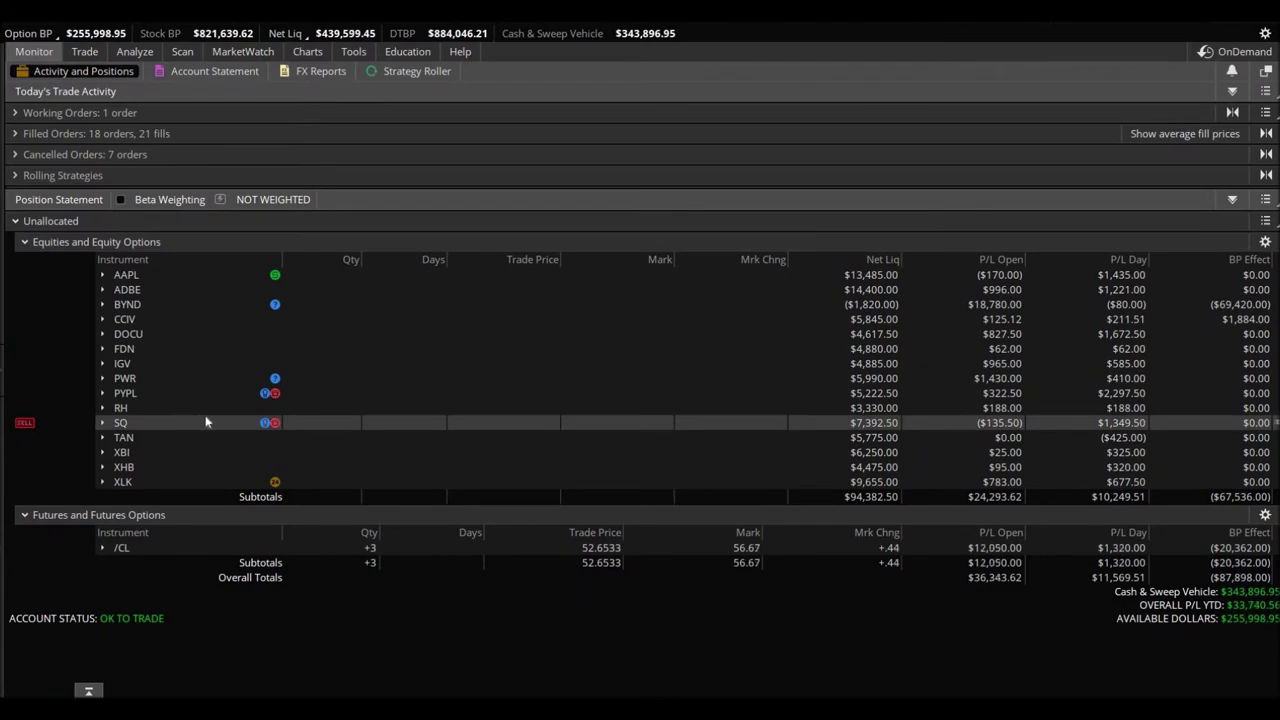
- Expand and collapse PYPL's position lines, then bring up the hourly /CL crude oil chart
click(102, 394)
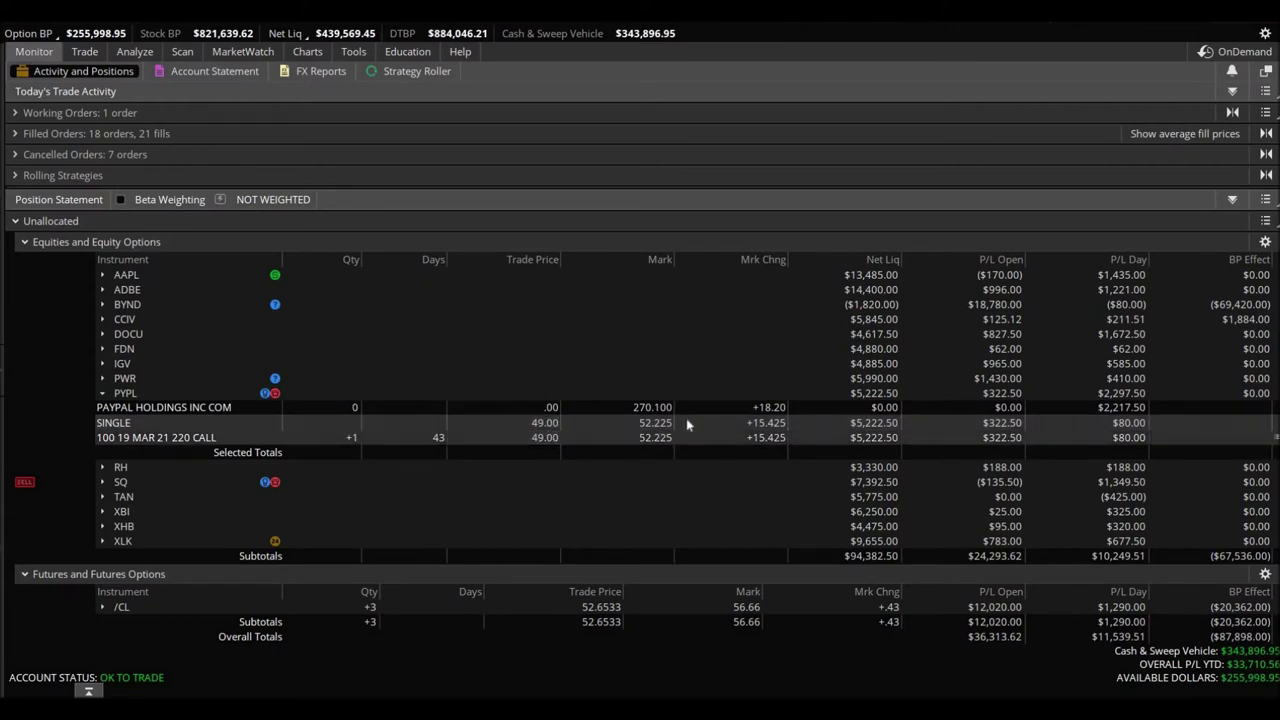
click(102, 393)
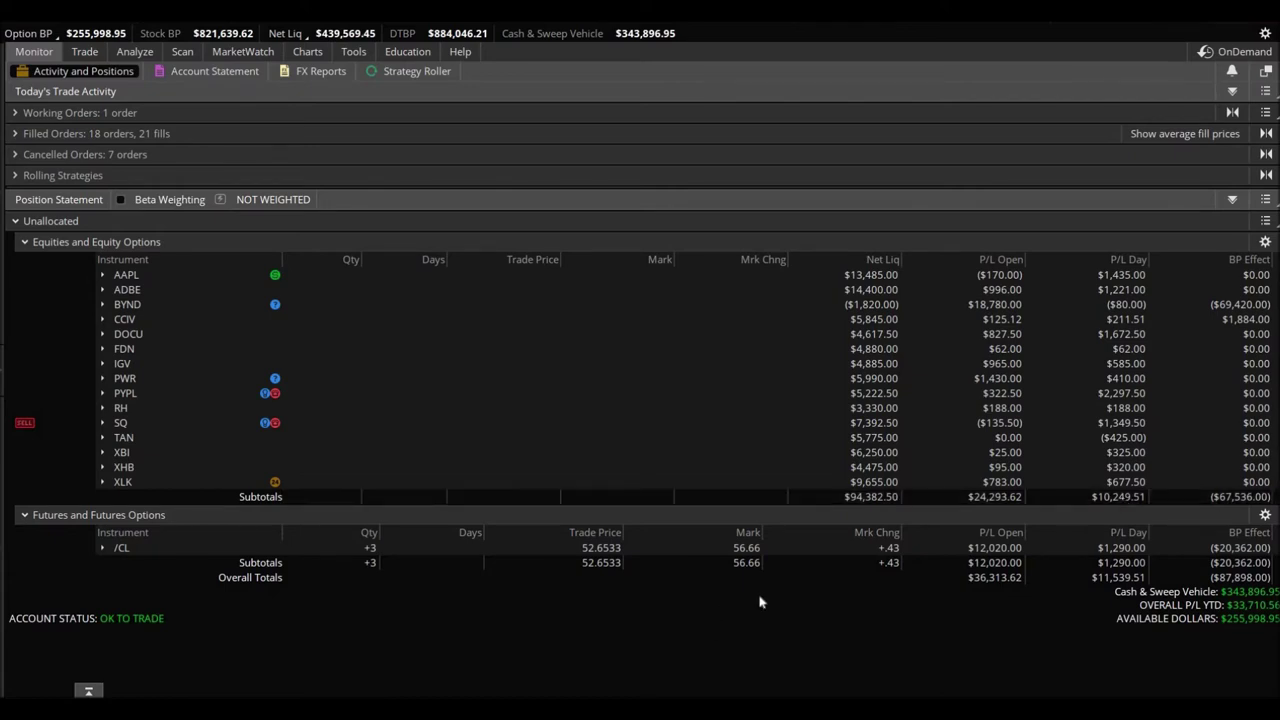
click(307, 51)
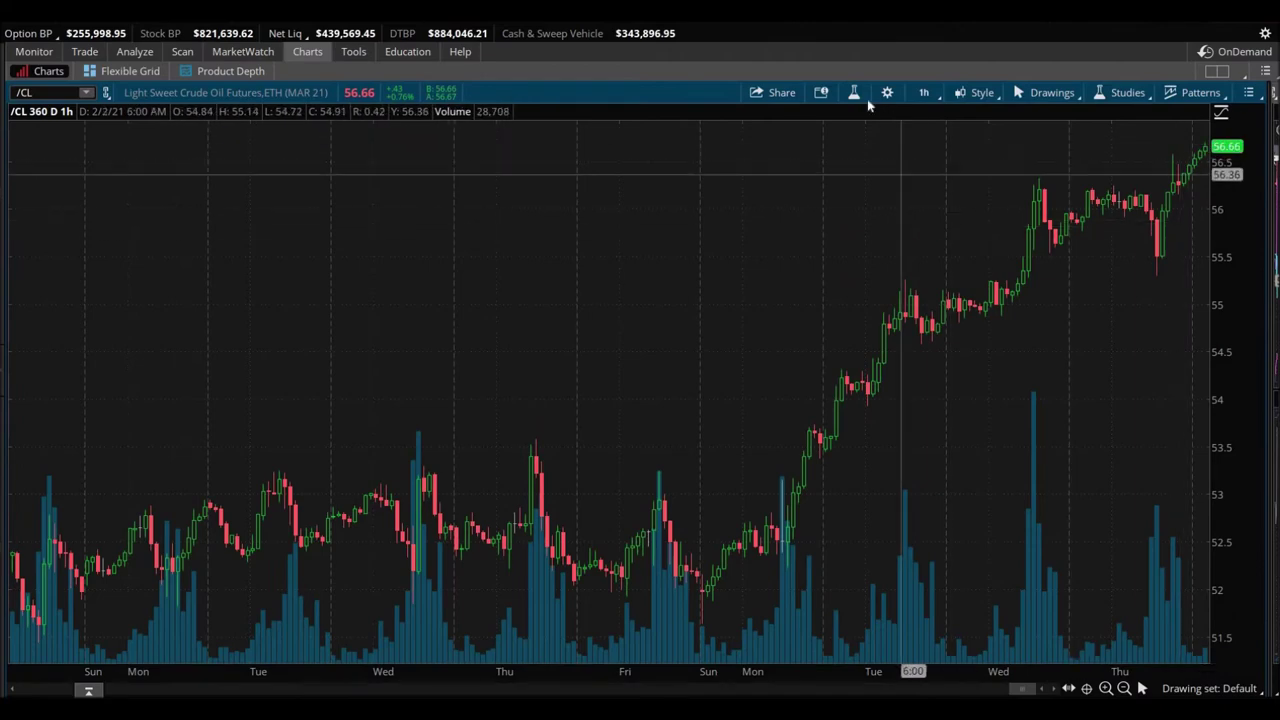
click(924, 92)
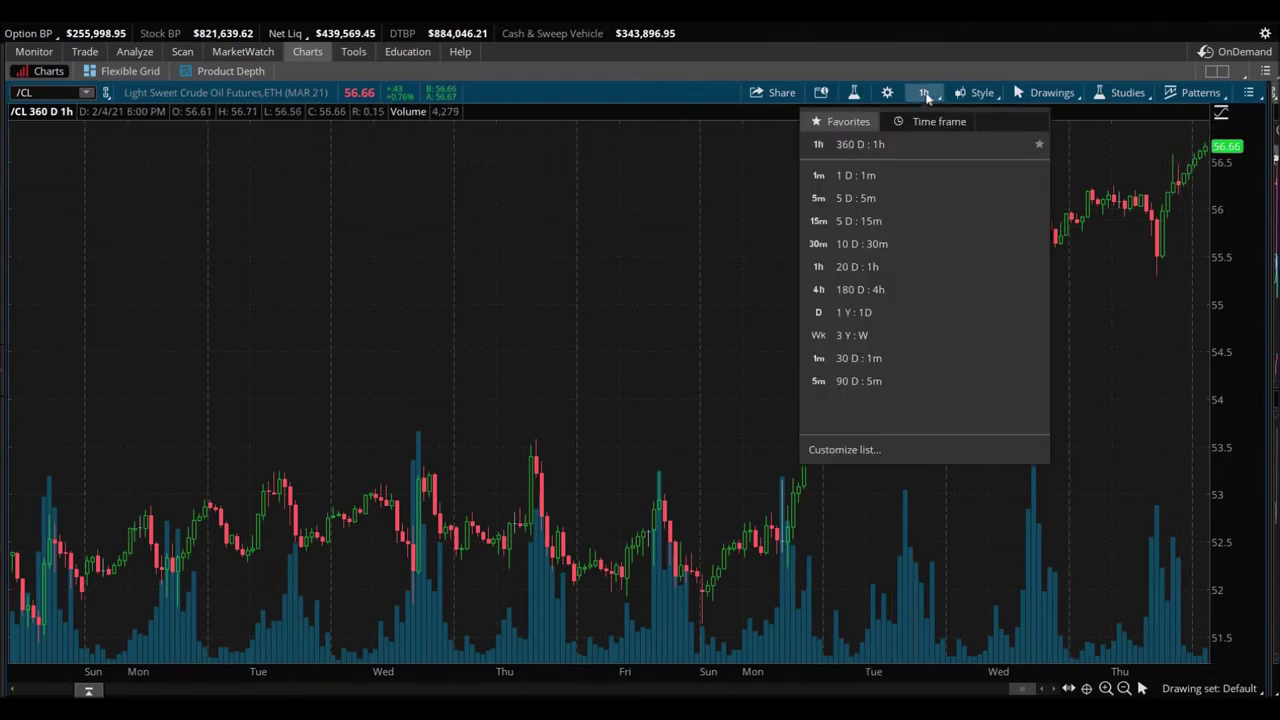
click(951, 45)
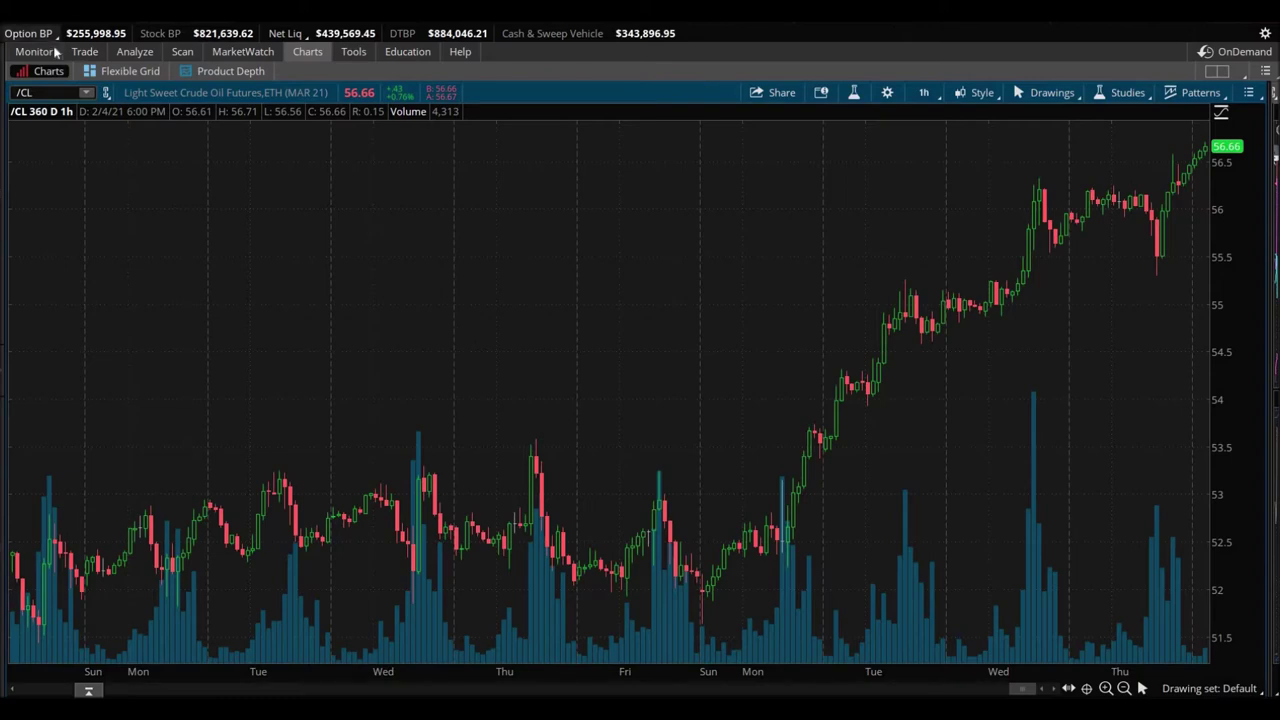
- Go back to the Monitor tab and reopen the order entry and order book panel
click(40, 51)
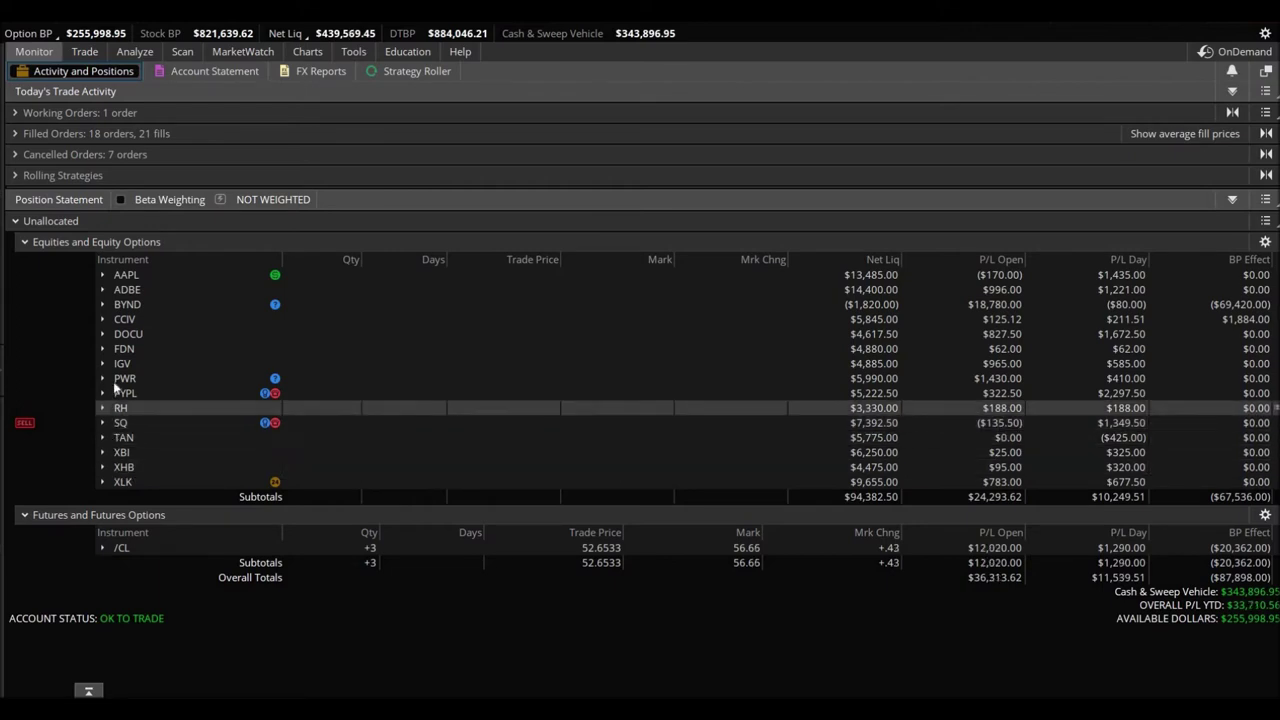
click(88, 690)
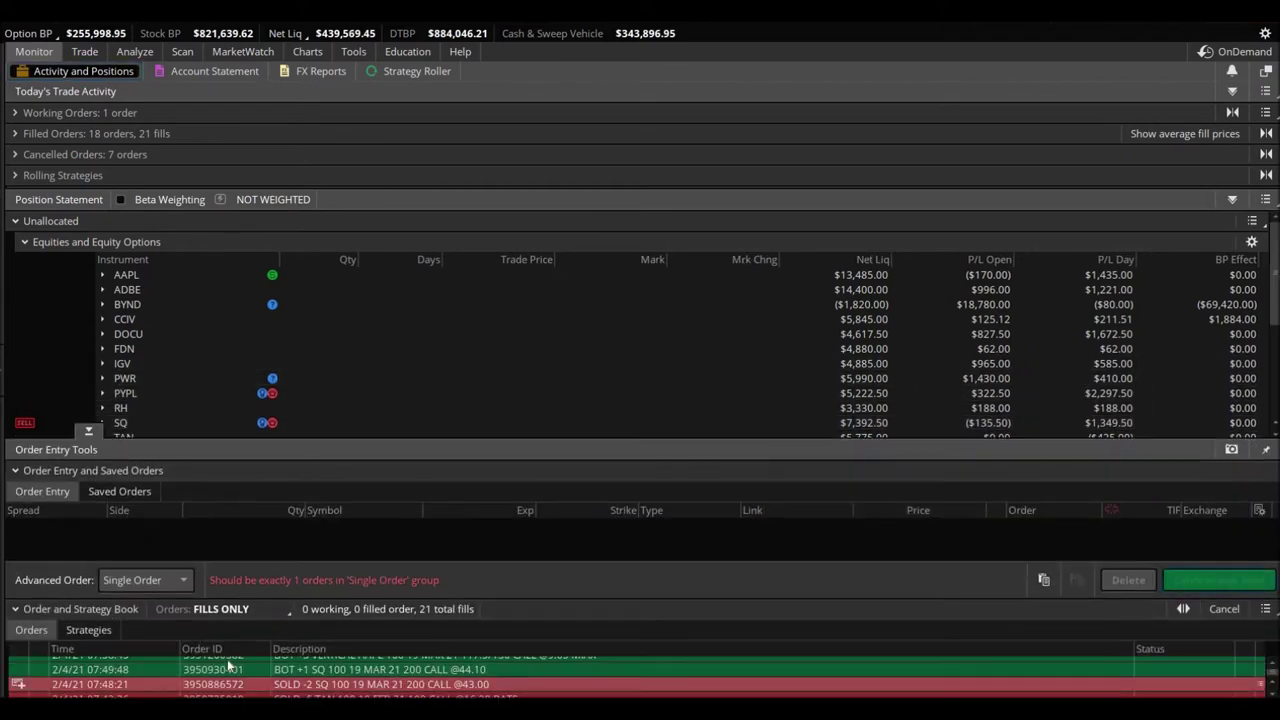
- Keep the fills filter and scroll to the BOT +1 PYPL 220 CALL and BOT +100 CCIV fills
click(230, 608)
click(232, 607)
scroll(465, 670, up, 10)
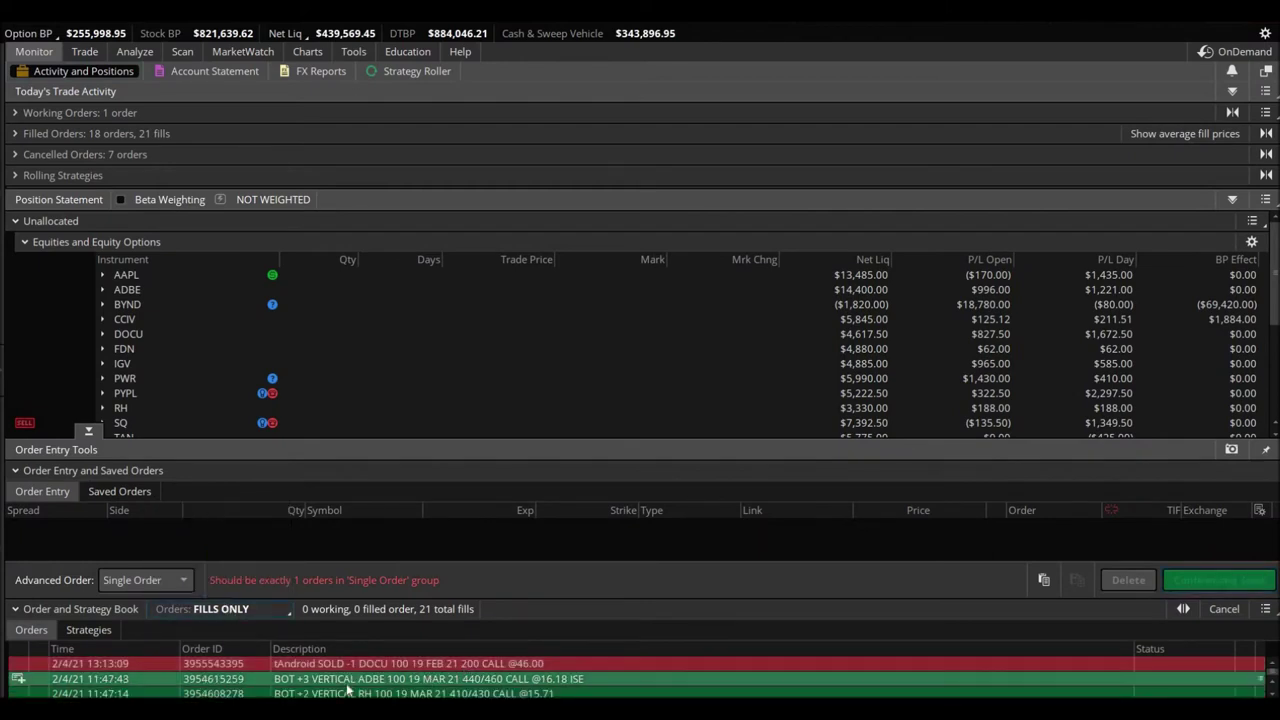
scroll(347, 688, down, 1)
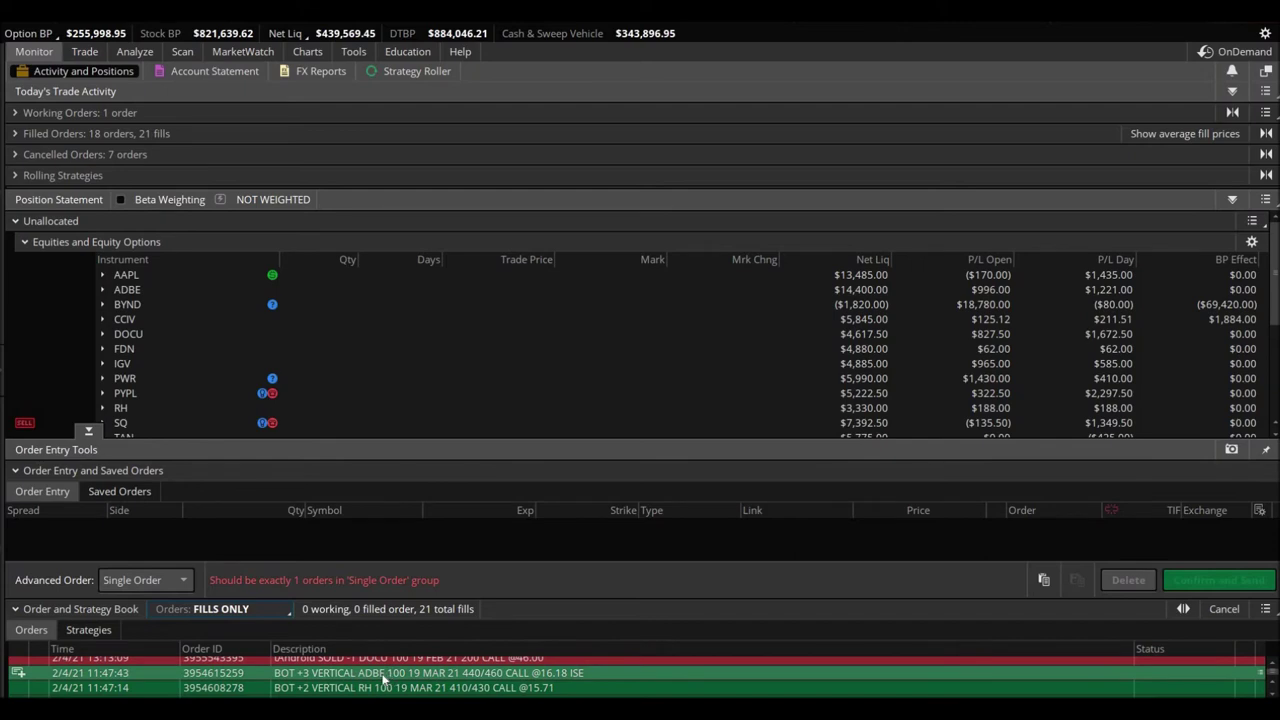
scroll(381, 680, down, 1)
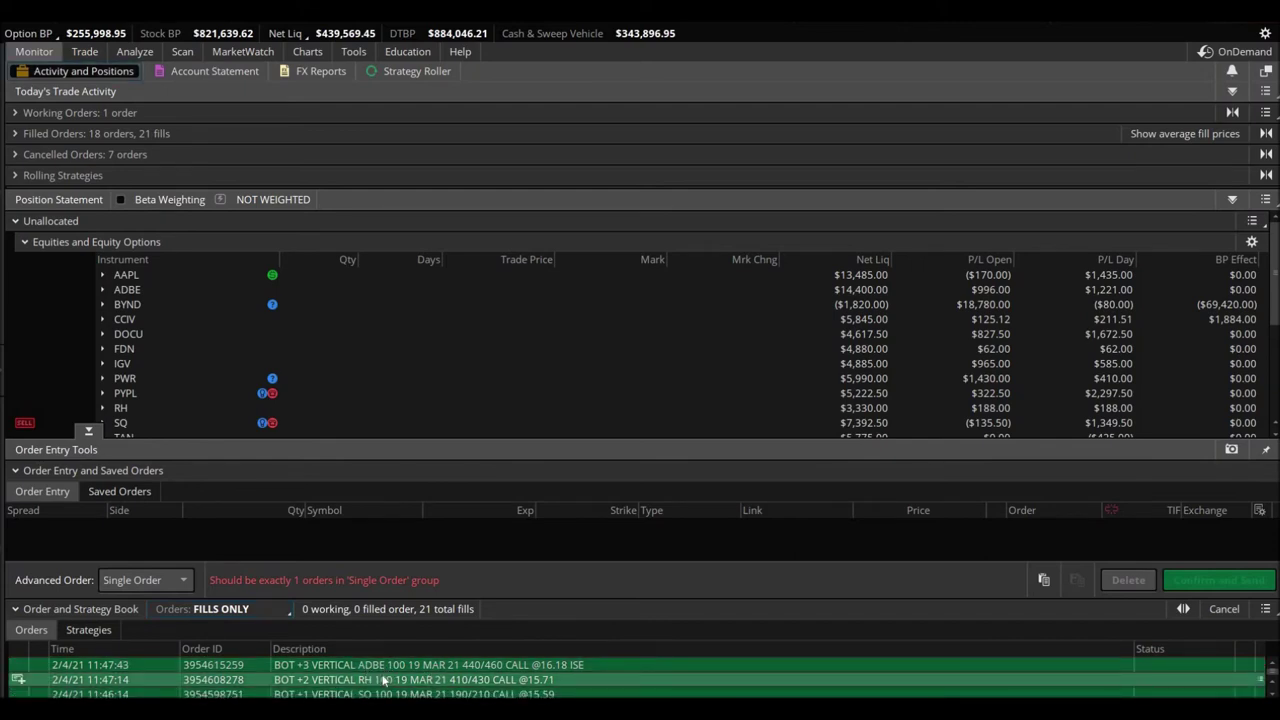
scroll(383, 681, down, 2)
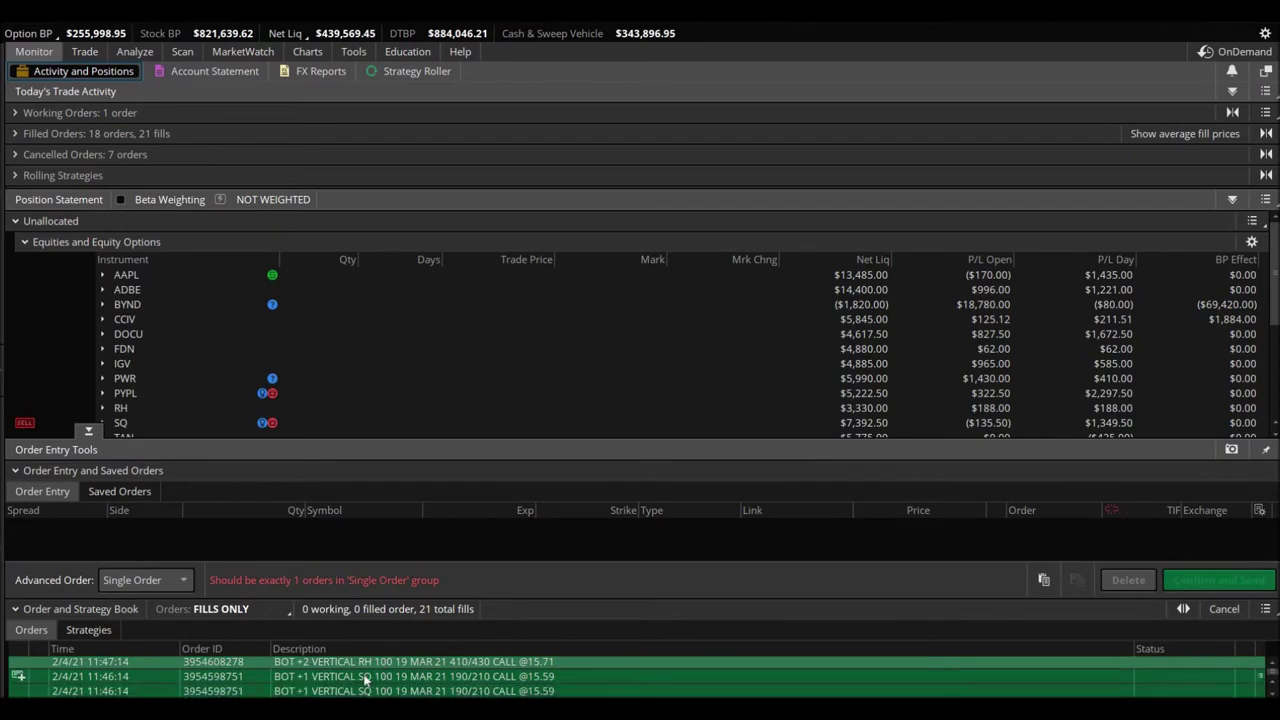
scroll(362, 688, down, 3)
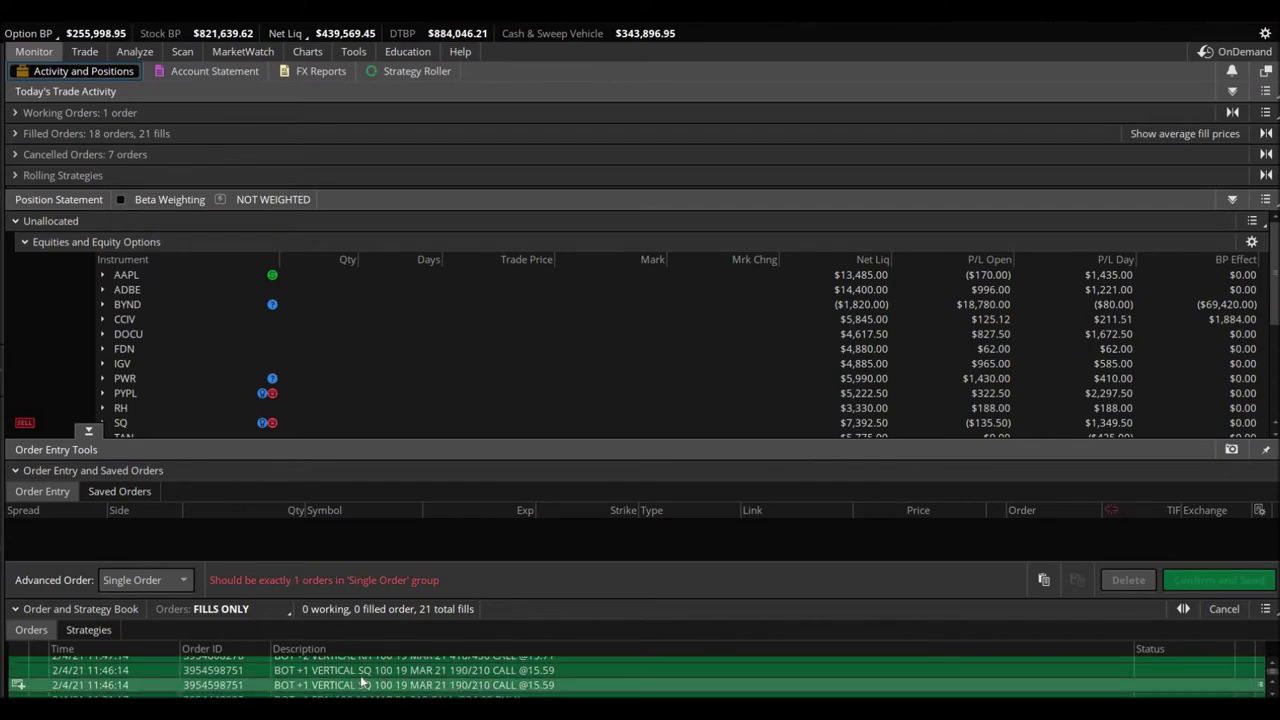
scroll(355, 680, down, 2)
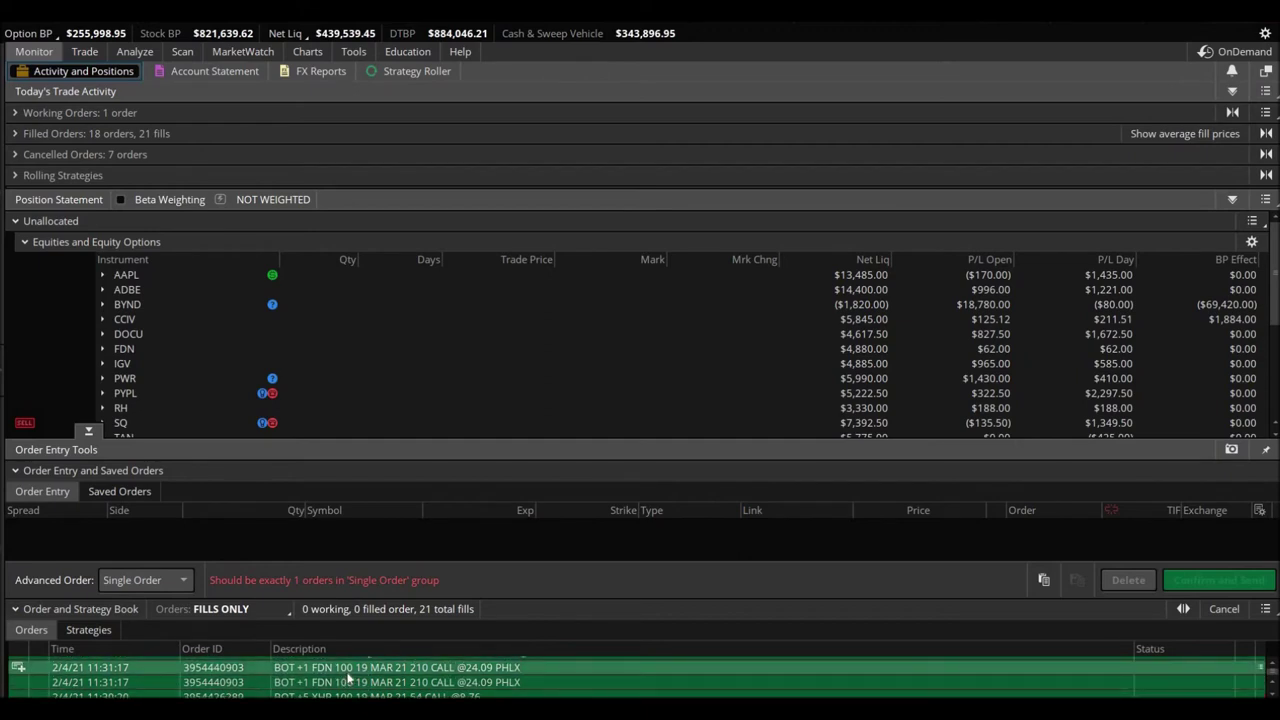
scroll(349, 679, down, 1)
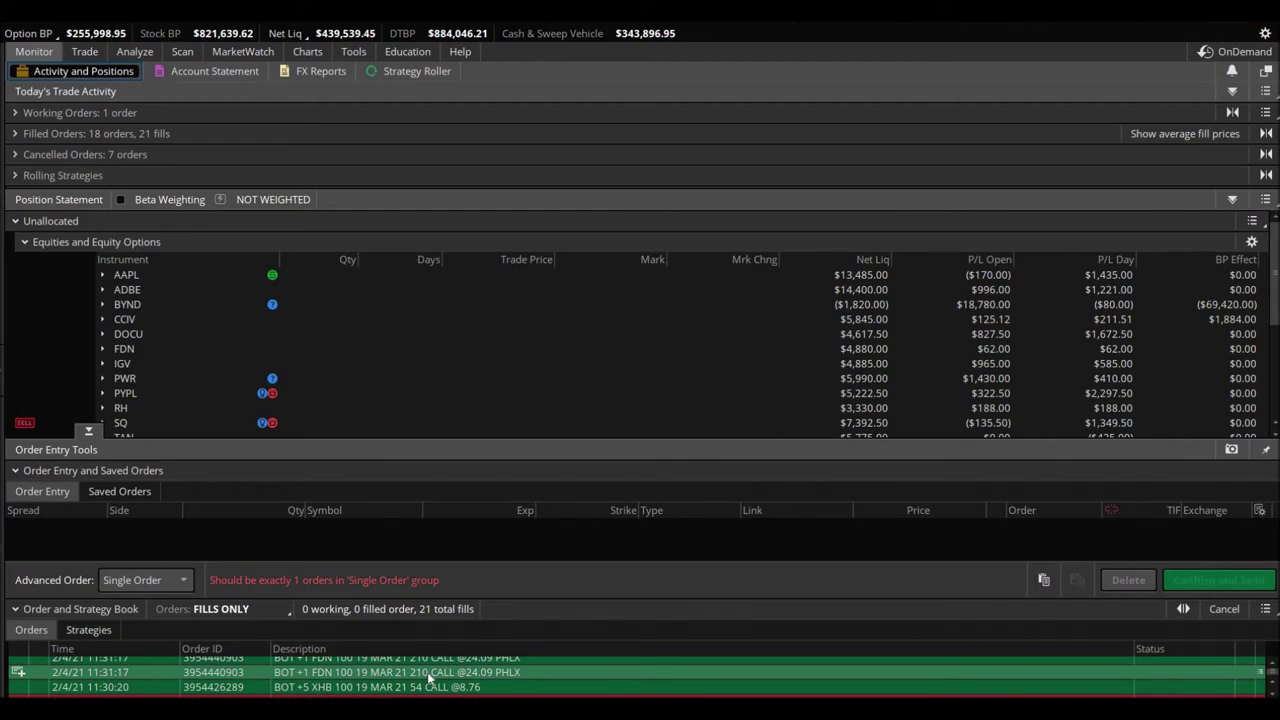
scroll(429, 679, down, 3)
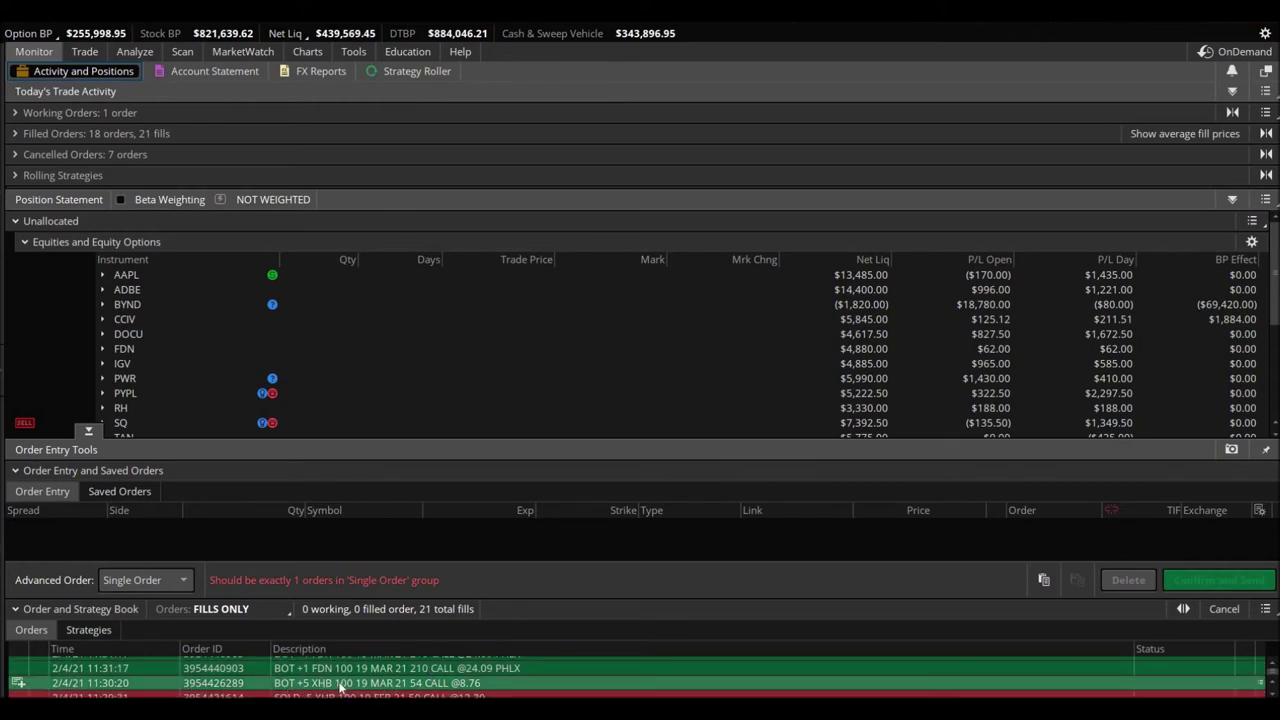
scroll(340, 680, down, 3)
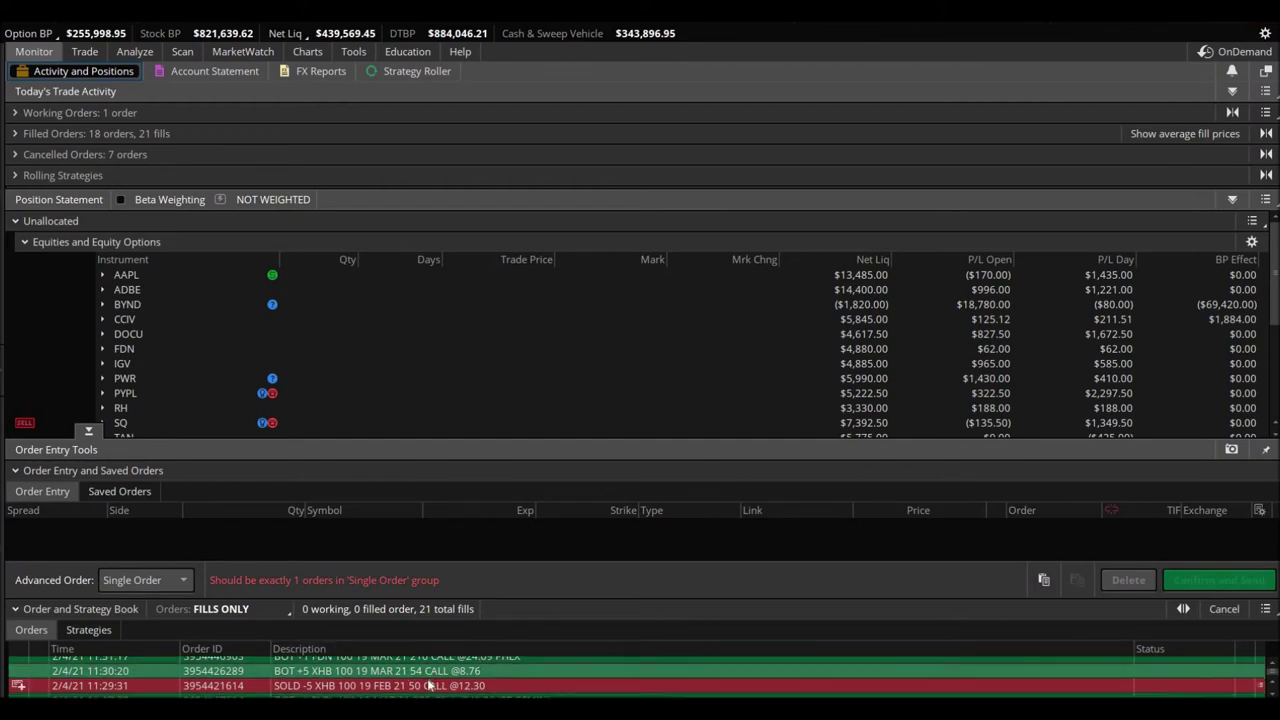
scroll(430, 684, down, 1)
scroll(430, 684, down, 1)
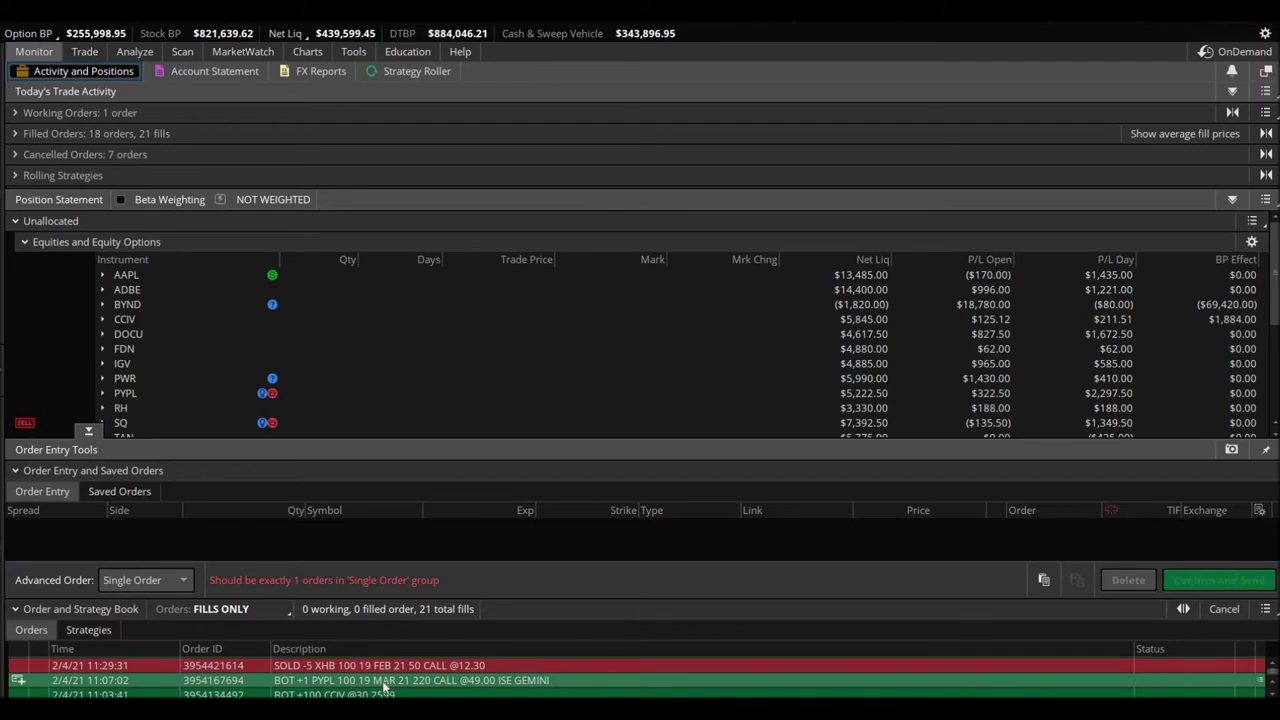
scroll(383, 686, down, 1)
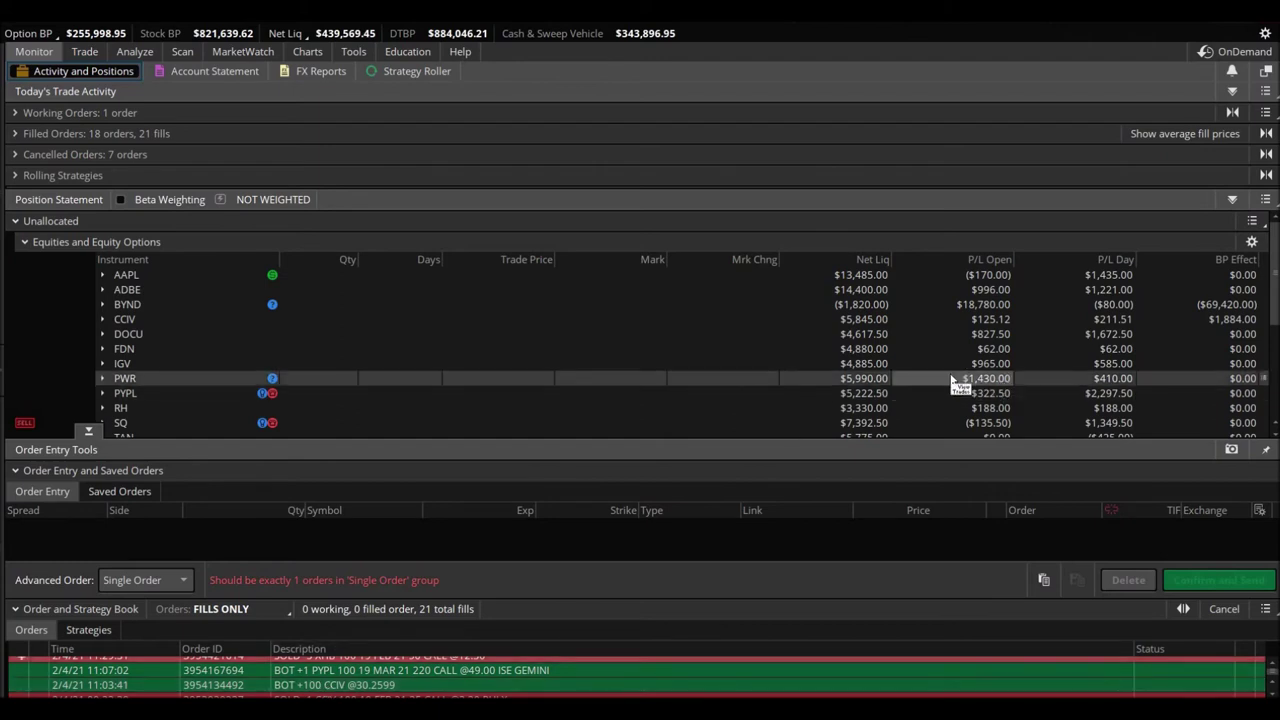
- Expand CCIV to reveal its +90, +10 and +100 share lots and short 19 FEB 21 35 call
click(103, 319)
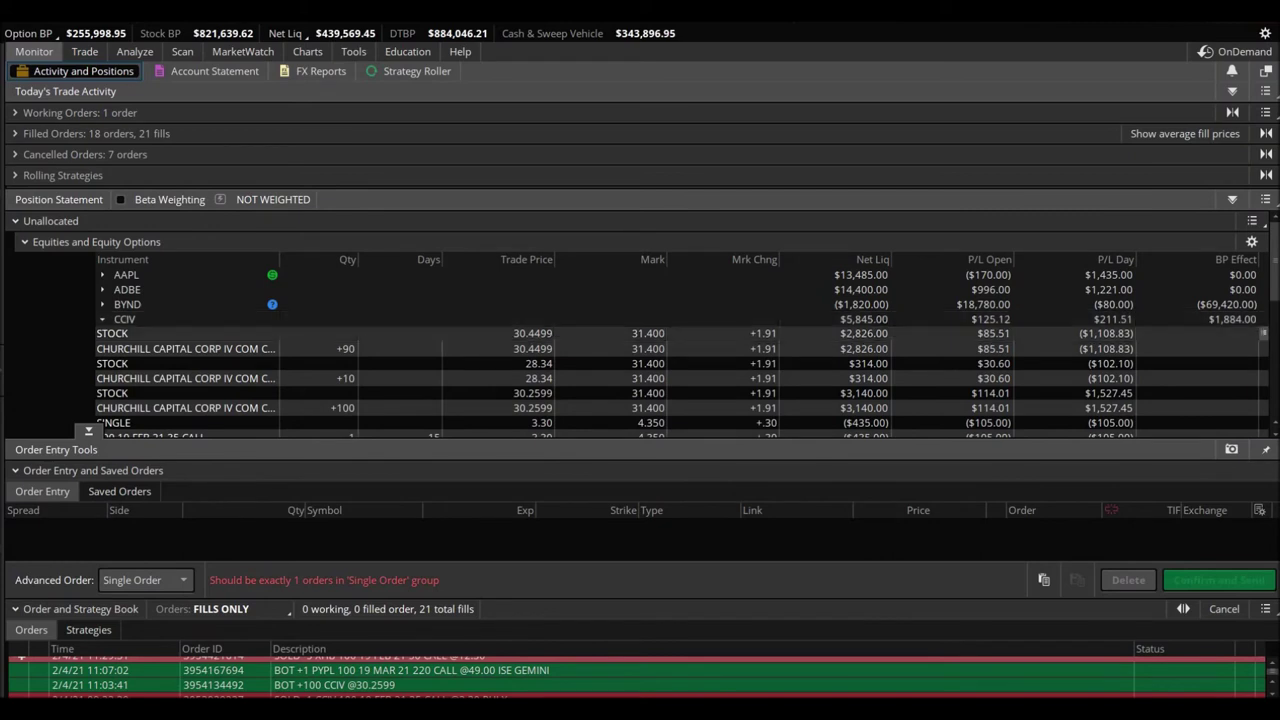
scroll(1276, 260, down, 1)
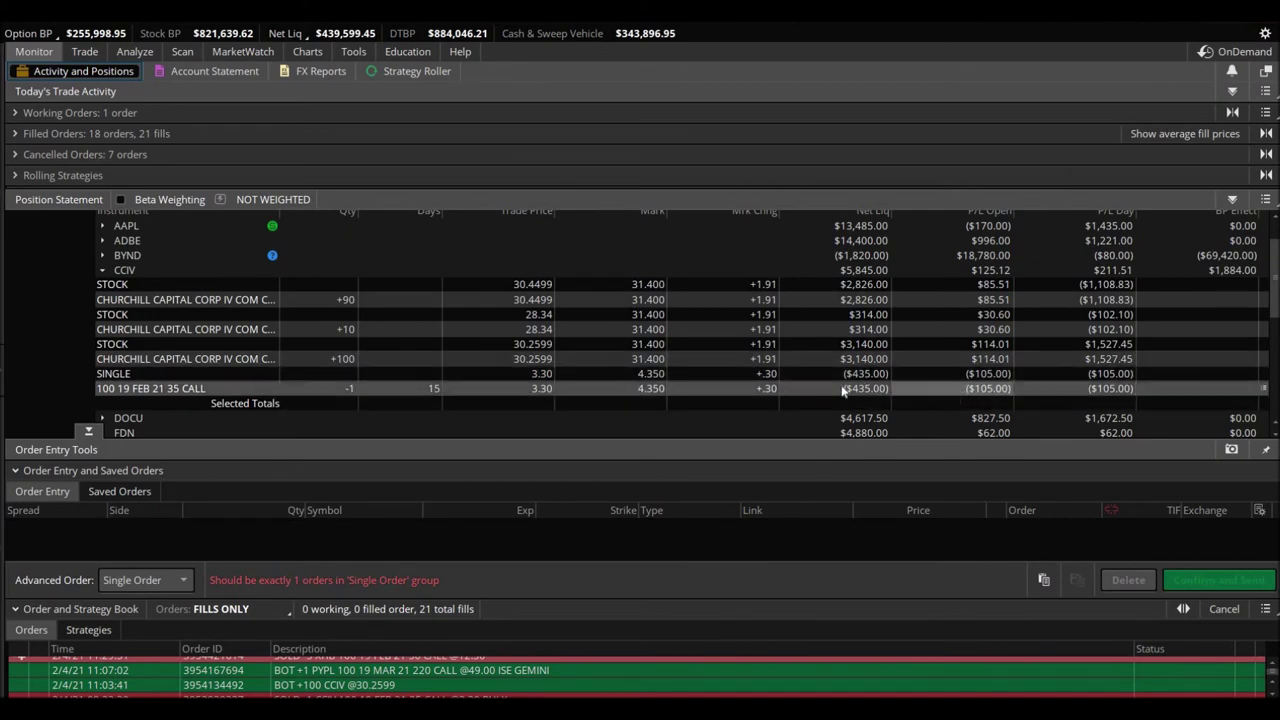
scroll(502, 332, up, 2)
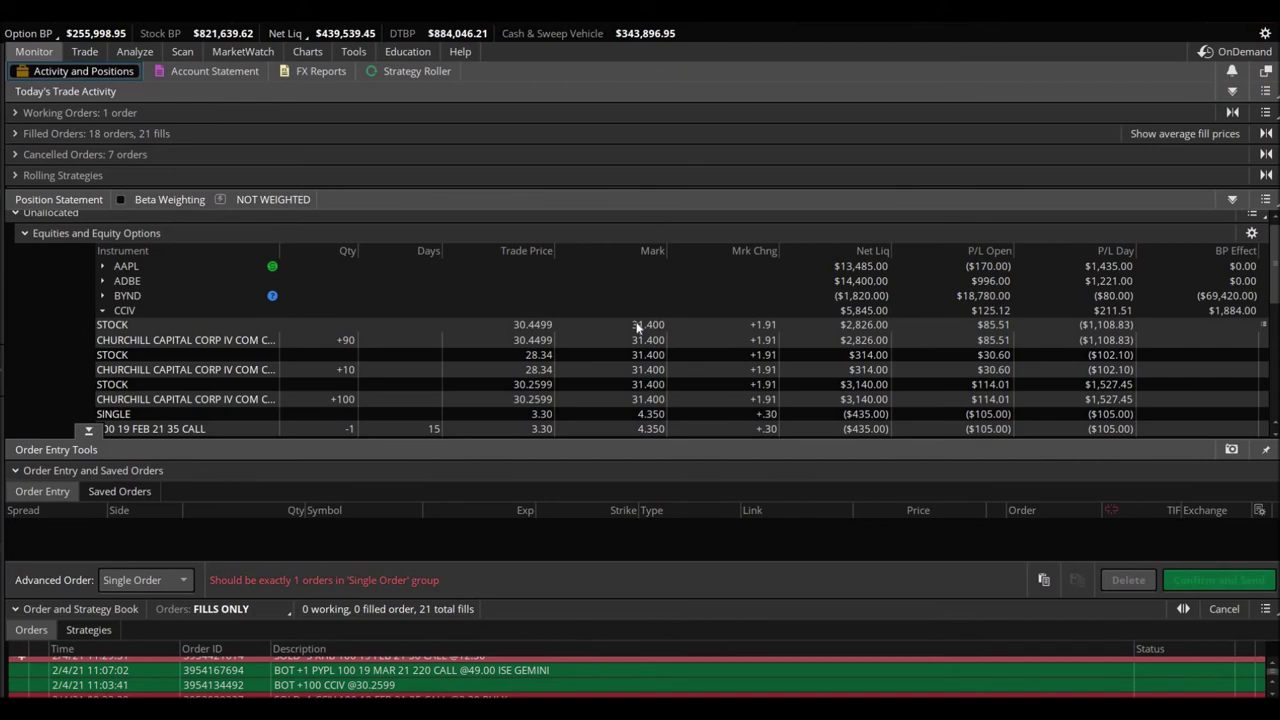
- Enlarge the position statement to show equity totals of $94,382.50 net liquidation and /CL futures
click(345, 52)
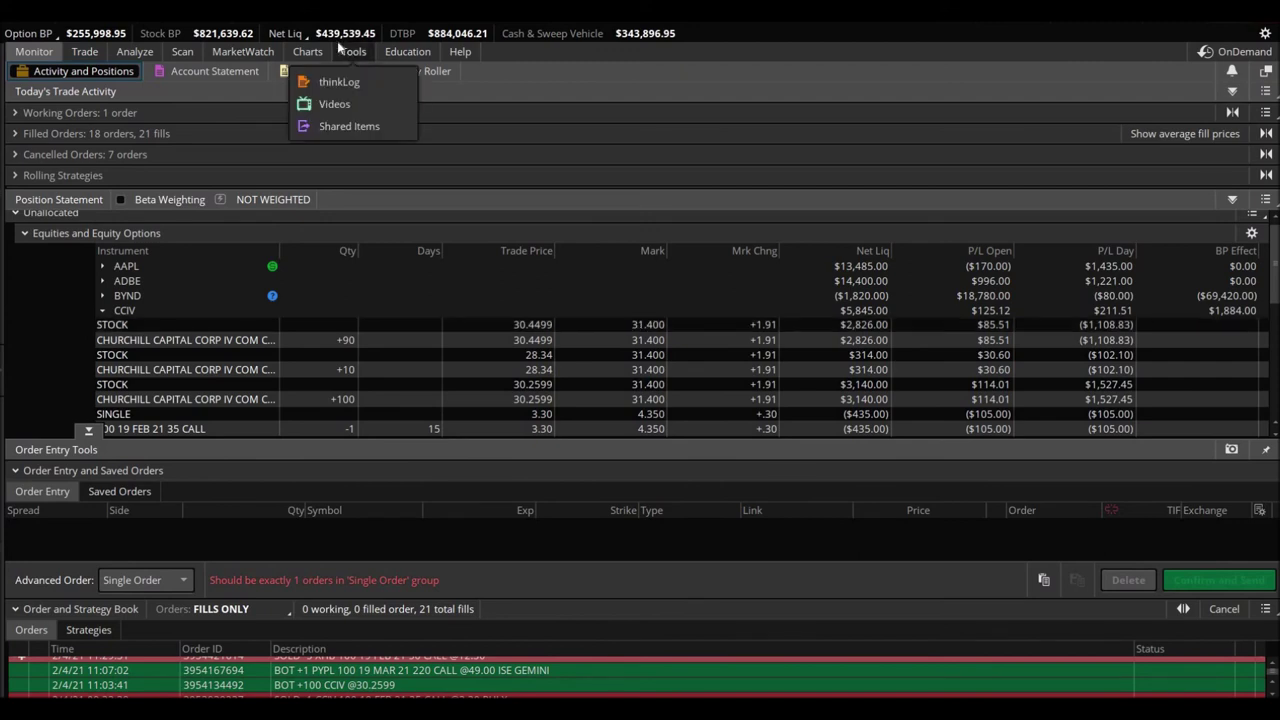
click(378, 37)
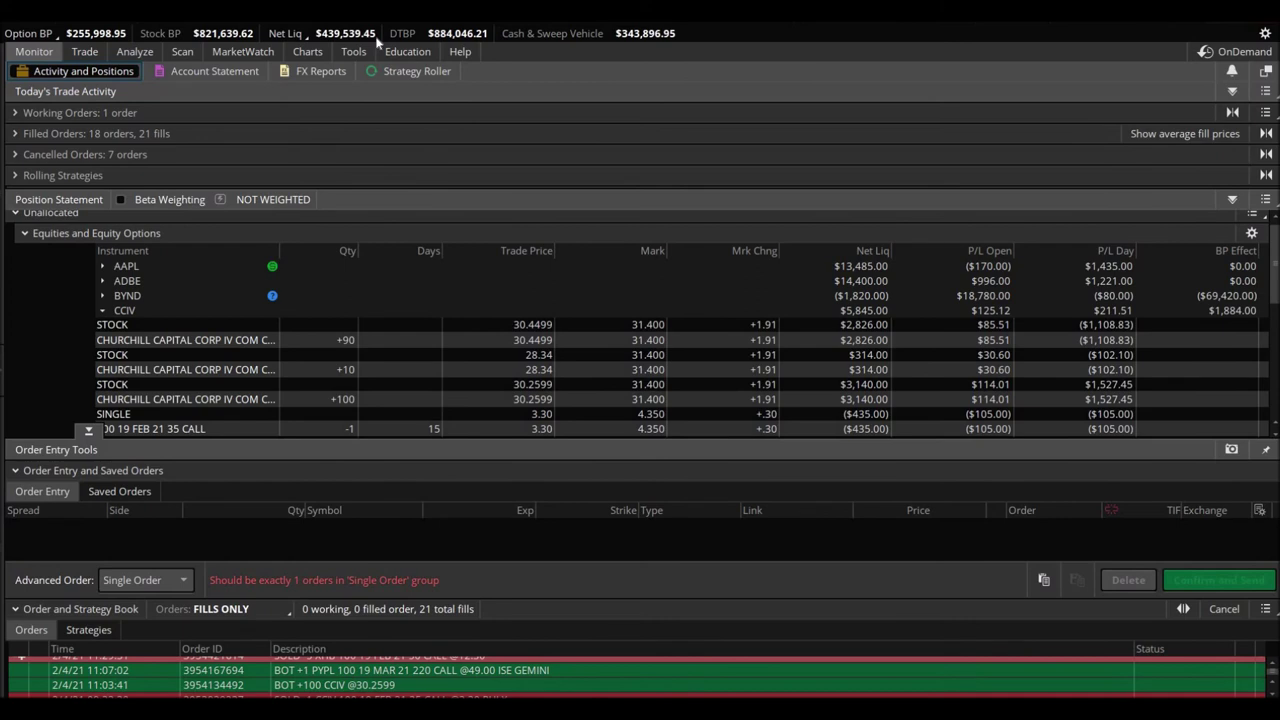
click(89, 430)
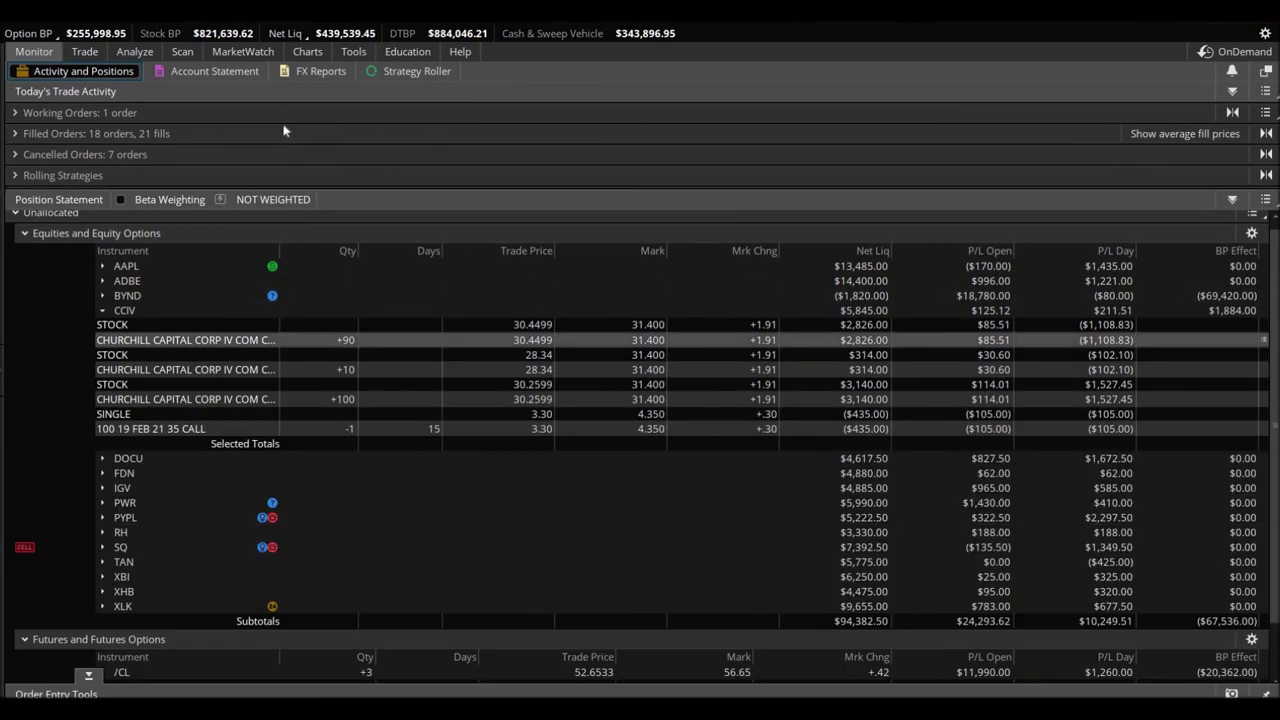